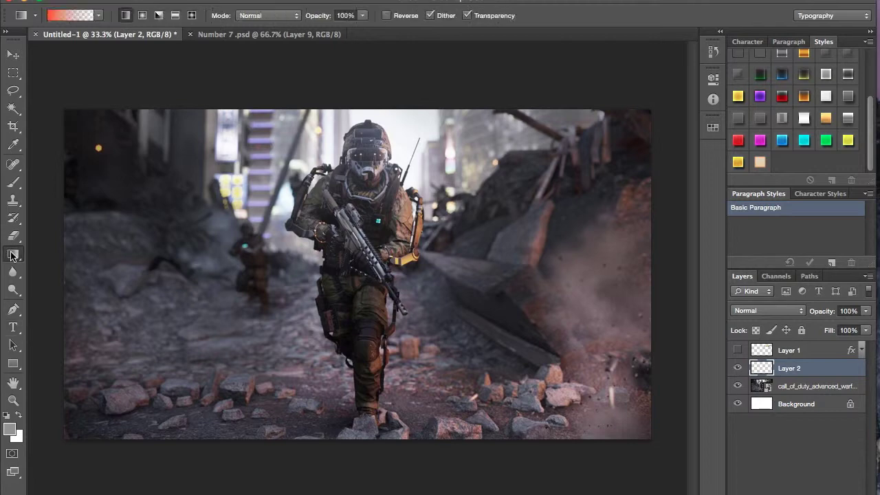
- Draw orange-to-transparent linear gradients inward from the image's bottom edge on Layer 2 and from its right edge on a new layer
left_click(67, 15)
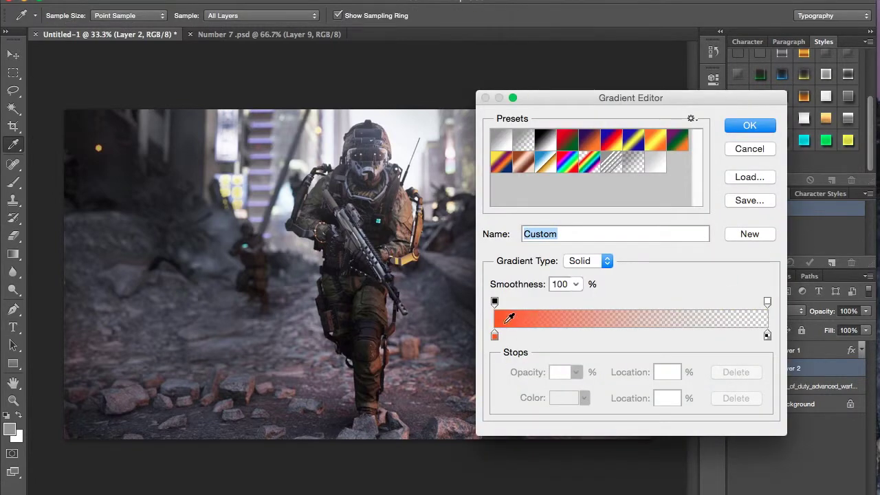
left_click(749, 123)
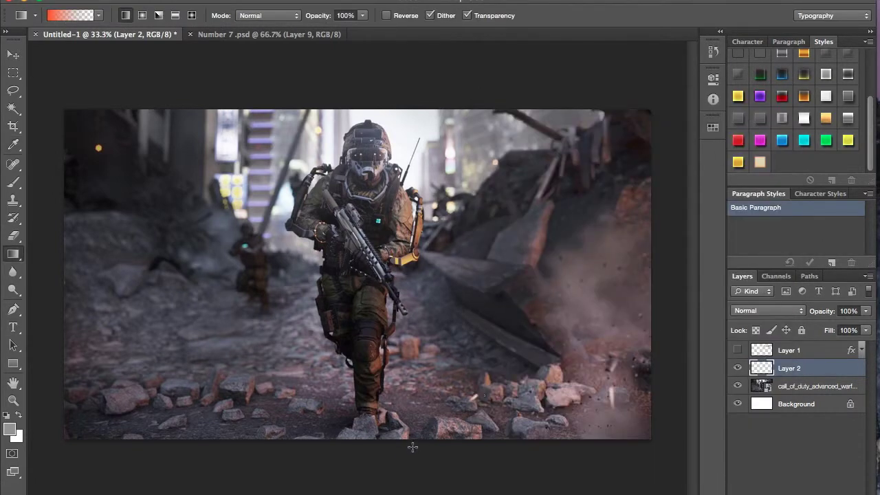
left_click_drag(401, 476, 403, 267)
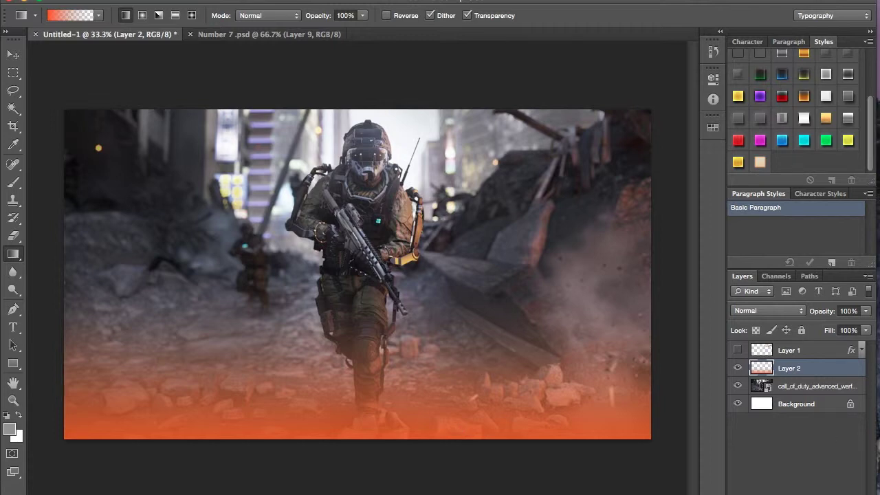
key("super+alt+shift+n")
left_click_drag(679, 245, 507, 247)
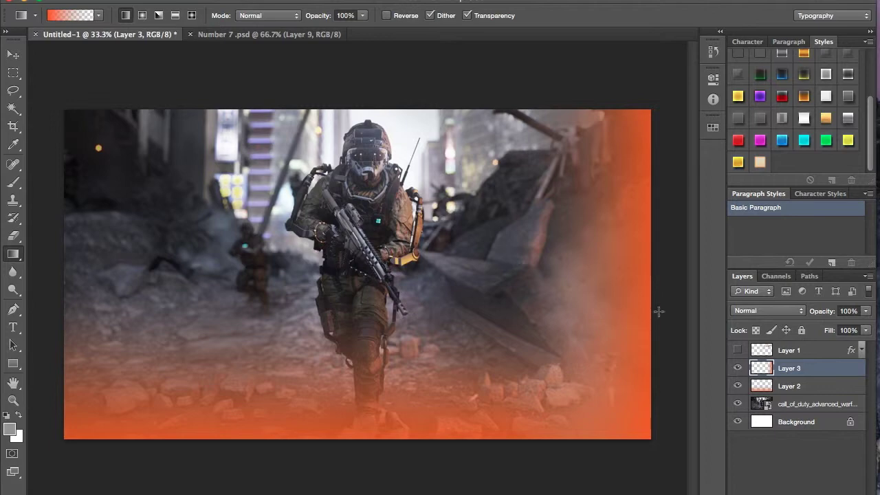
- Draw the same orange-to-transparent gradient inward from the image's left edge and from its top edge, each on its own new layer
key("super+alt+shift+n")
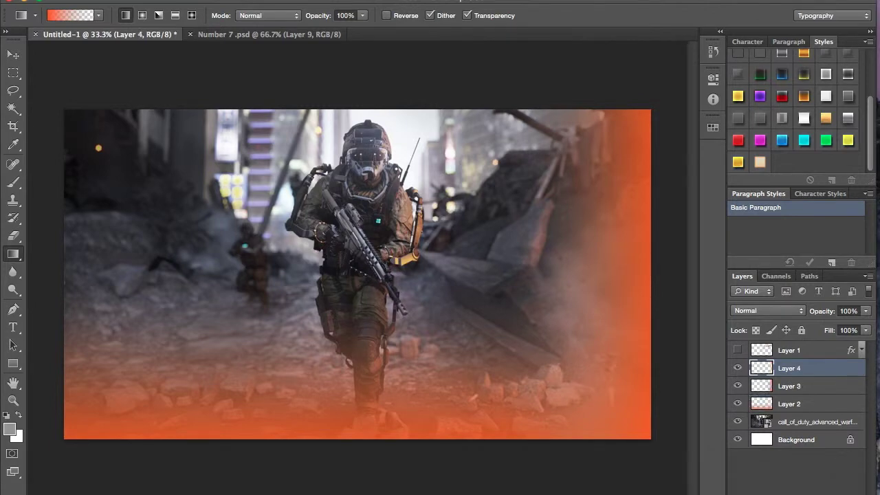
left_click_drag(40, 272, 182, 271)
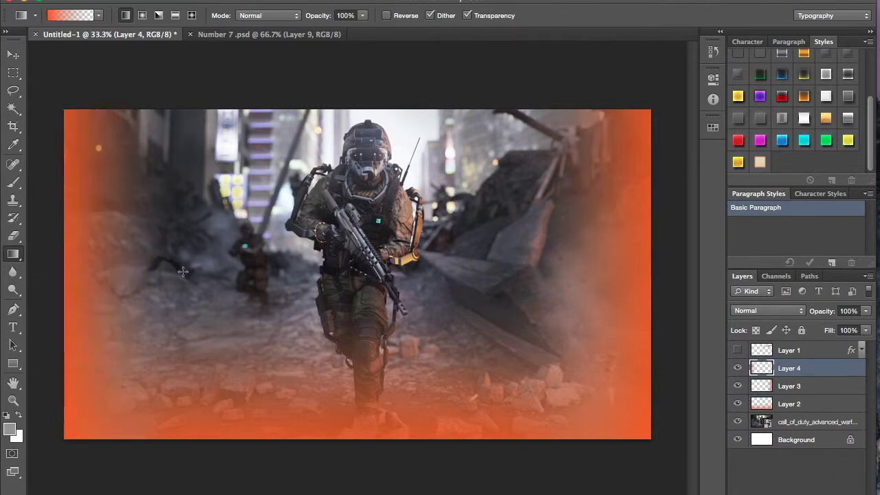
key("super+z")
left_click_drag(41, 279, 228, 279)
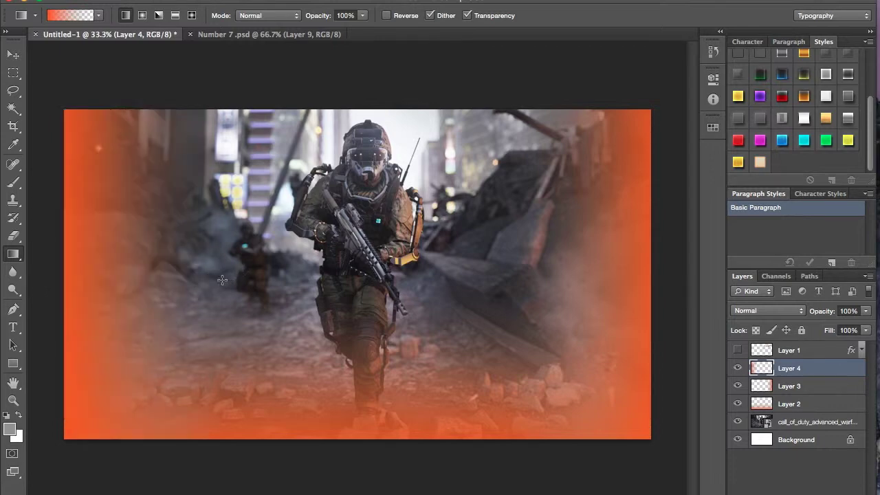
key("super+alt+shift+n")
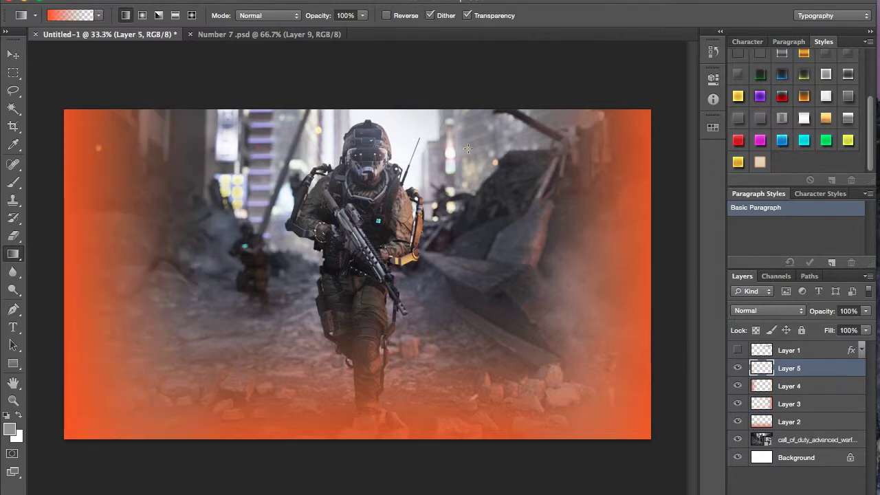
left_click_drag(404, 76, 397, 194)
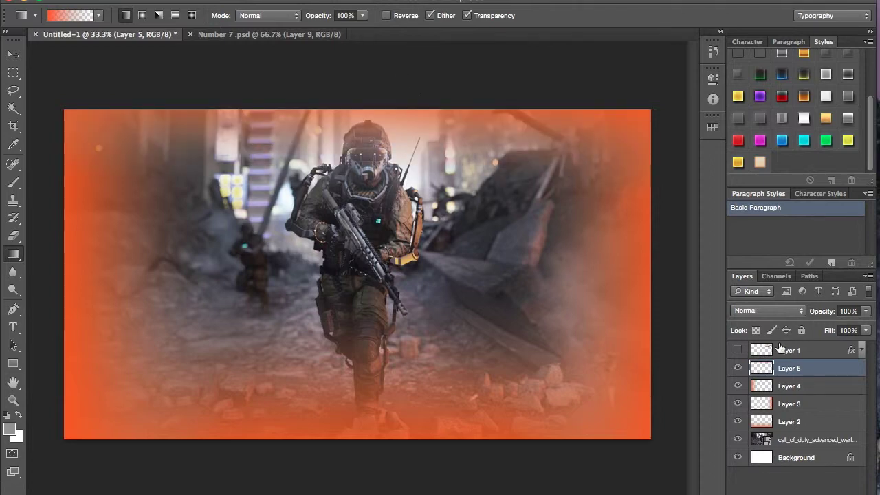
- Merge the four gradient layers, Layer 2 through Layer 5, into a single layer
left_click(809, 424, "shift")
right_click(811, 424)
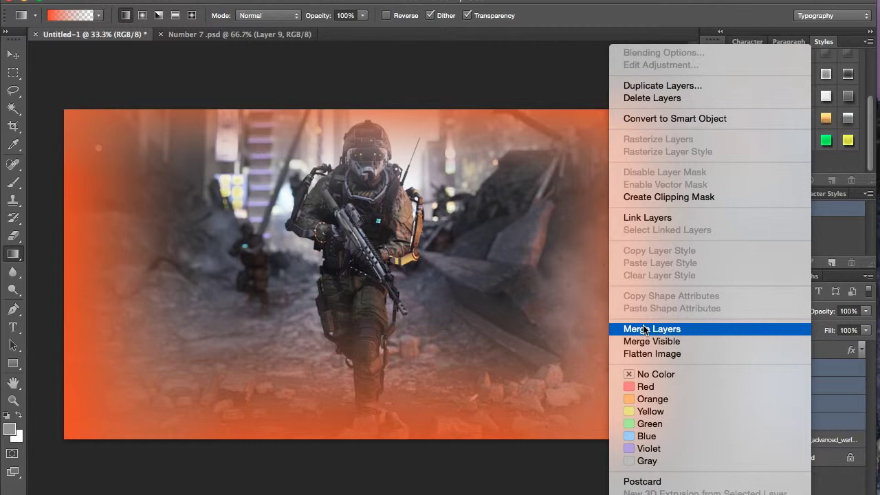
left_click(643, 329)
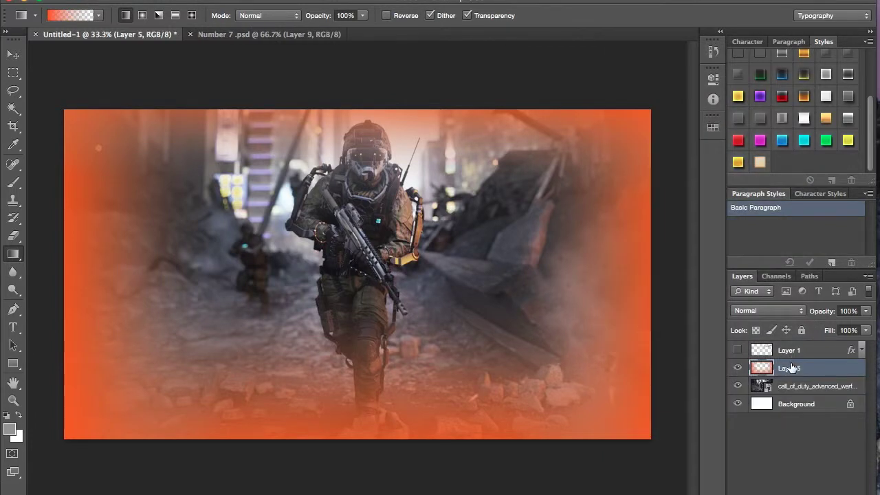
- Apply a Color Overlay in orange ff5a00 to the merged gradient layer with Normal blending at 100% opacity
right_click(790, 366)
left_click(639, 53)
left_click(356, 286)
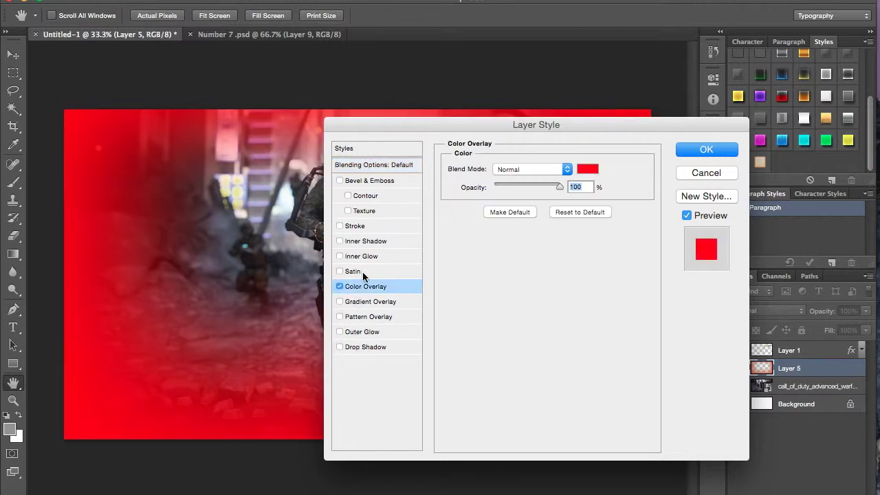
left_click_drag(382, 146, 554, 173)
left_click(758, 198)
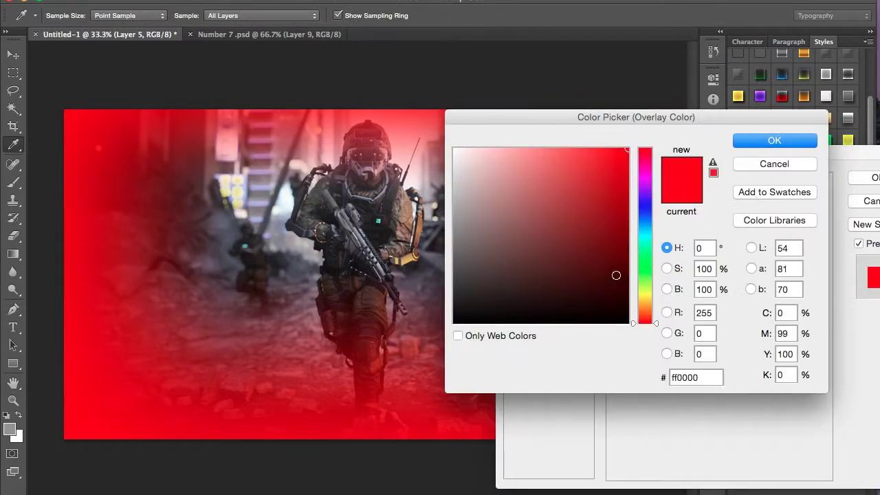
left_click(647, 306)
left_click(649, 313)
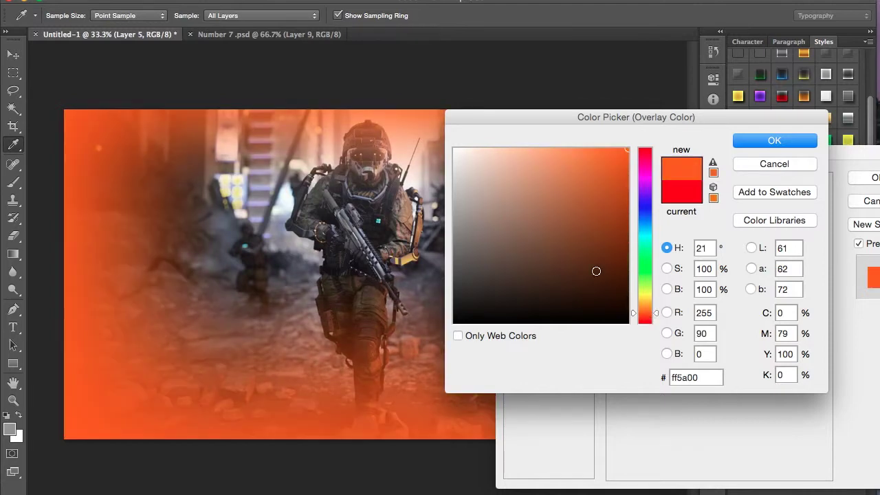
left_click(776, 143)
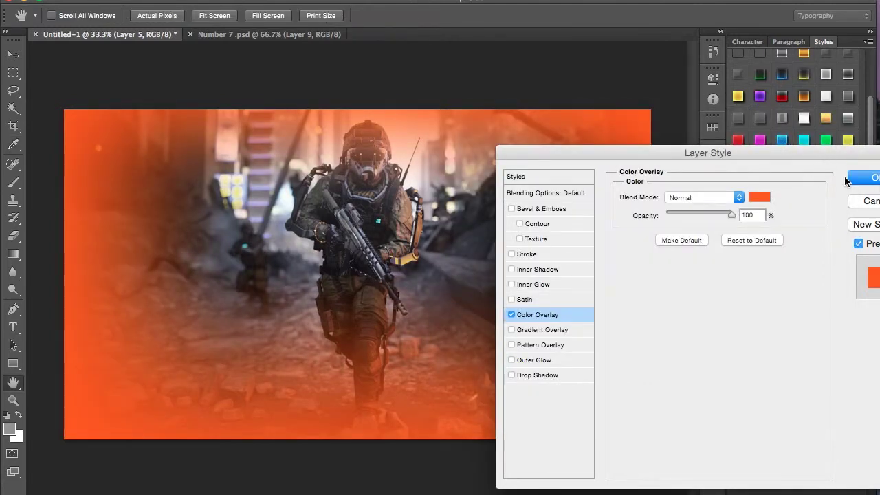
left_click(860, 179)
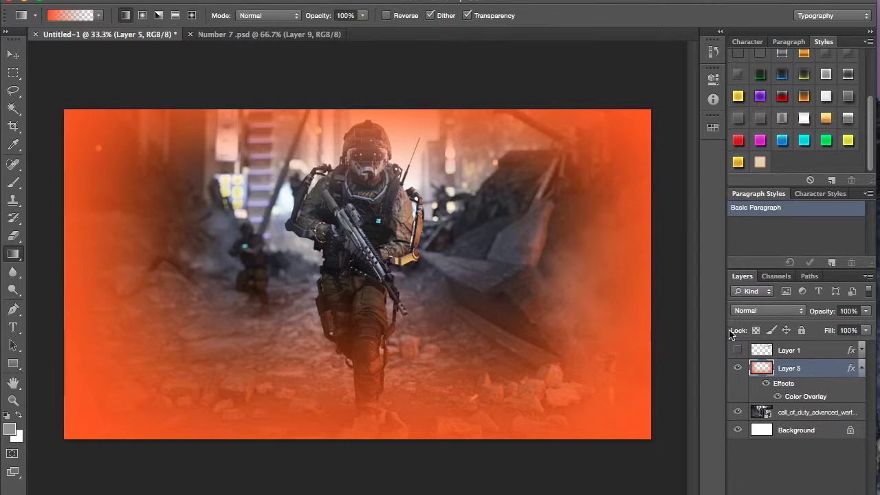
- Stretch the gradient border layer past the canvas edges to about 113% width and 106% height
key("v")
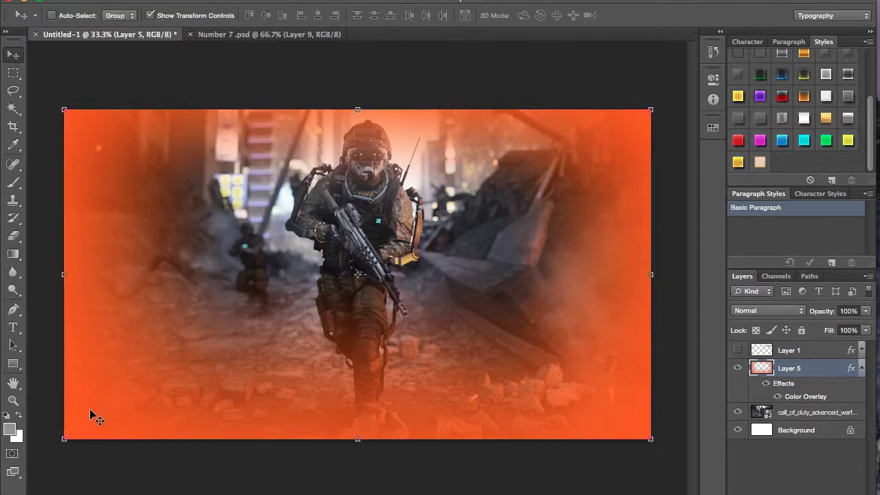
left_click_drag(63, 438, 24, 445)
mouse_move(334, 109)
left_mouse_down()
mouse_move(335, 87)
mouse_move(336, 97)
left_mouse_up()
left_click_drag(650, 270, 684, 271)
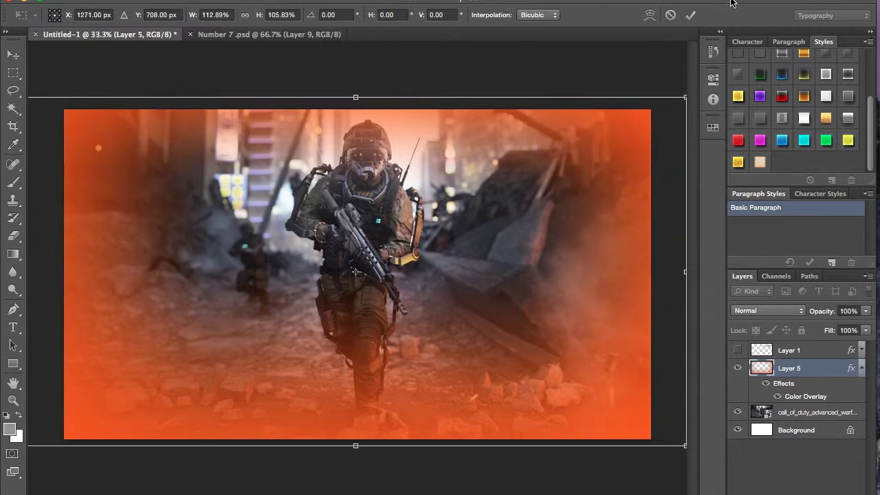
left_click(692, 17)
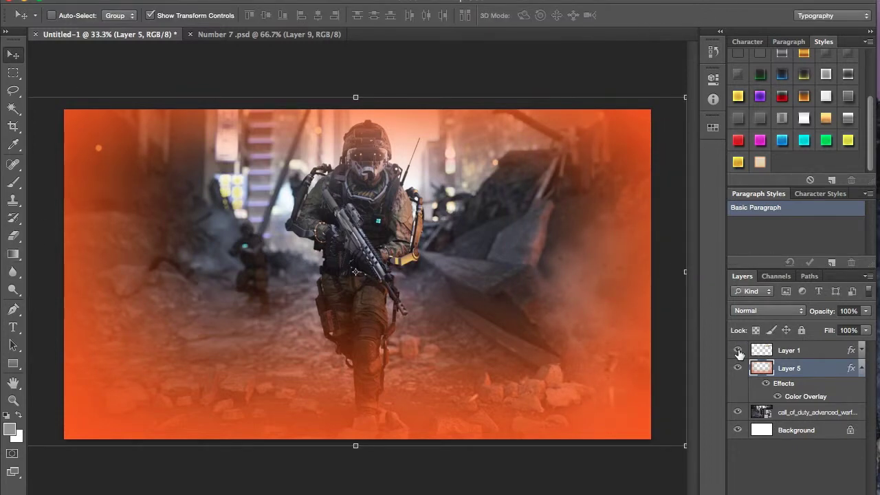
- Show the Call of Duty logo on Layer 1, scale it slightly smaller and place it in the image's upper right corner
left_click(737, 350)
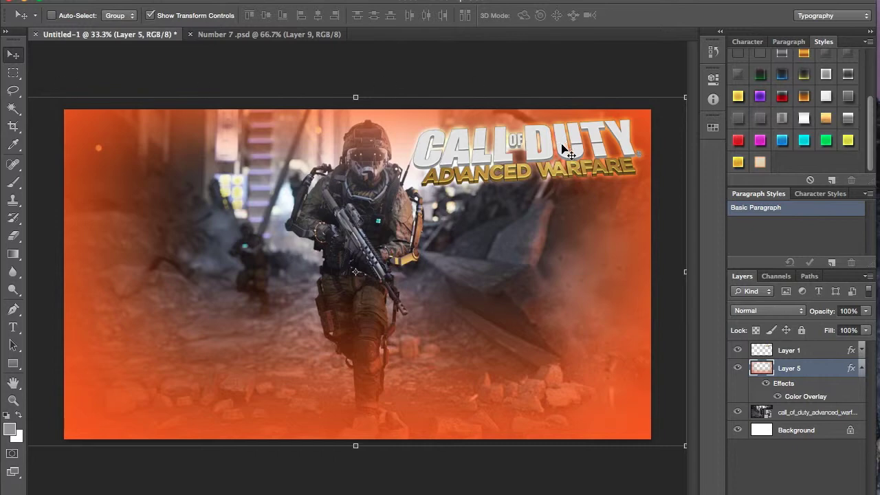
left_click(807, 352)
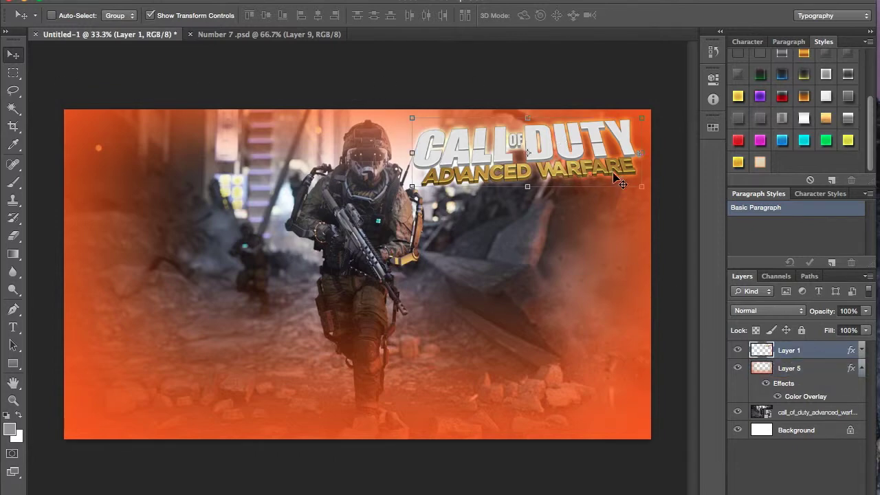
left_click_drag(412, 187, 230, 245)
left_click_drag(496, 175, 412, 207)
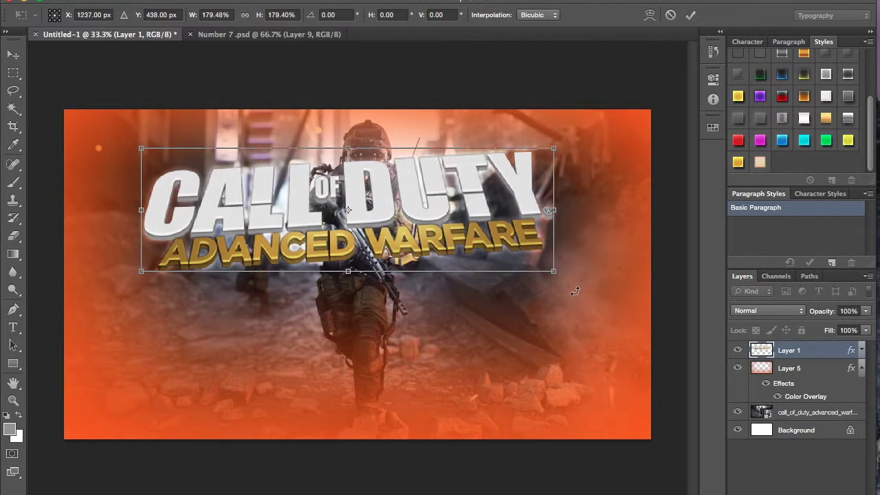
left_click_drag(555, 272, 427, 233)
left_click_drag(372, 182, 589, 159)
left_click_drag(373, 210, 427, 203)
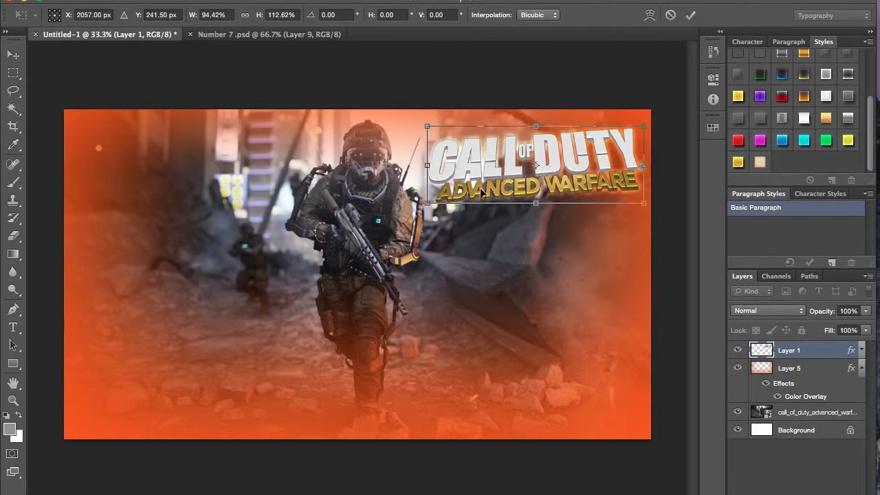
key("super+z")
left_click_drag(358, 215, 428, 190)
left_click(690, 15)
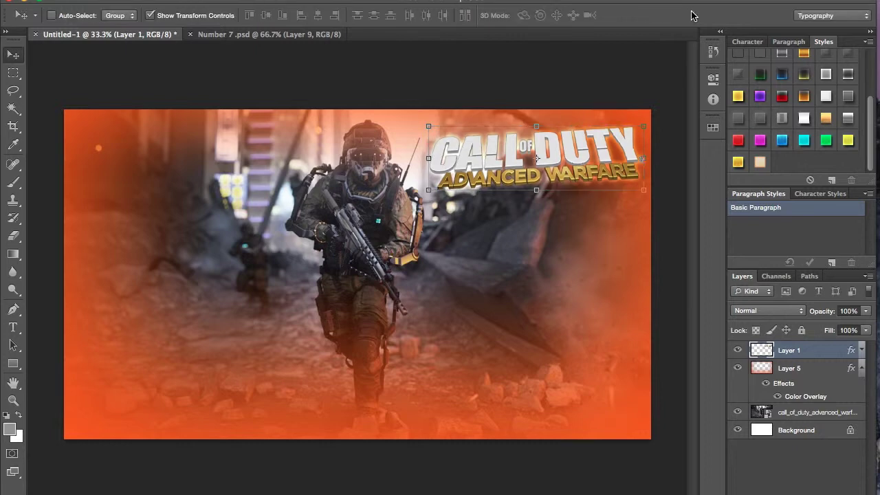
- Add the text TRICKSHOTING in 100 pt American Captain and position it across the middle of the image
left_click(14, 328)
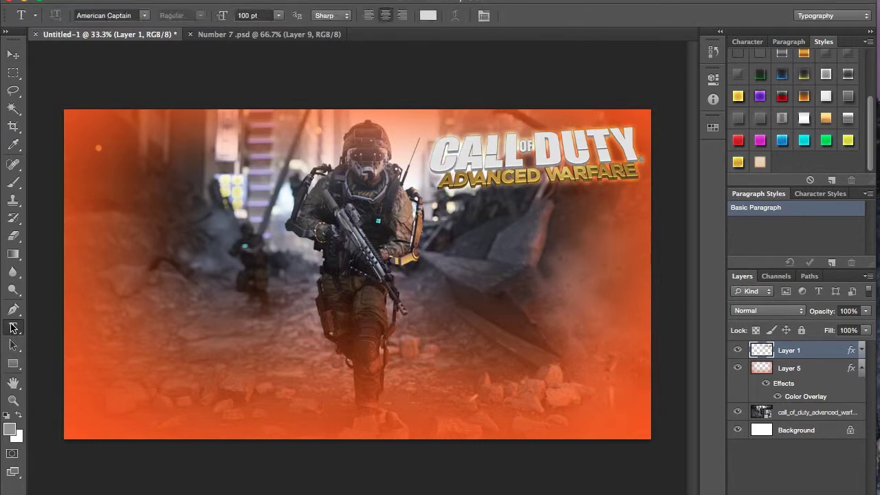
left_click(150, 356)
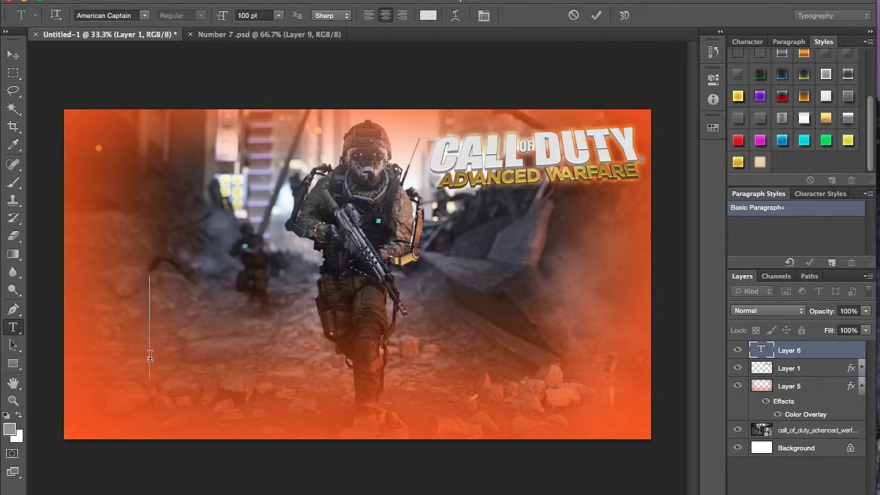
type("T")
key("BackSpace")
key("ctrl+Right")
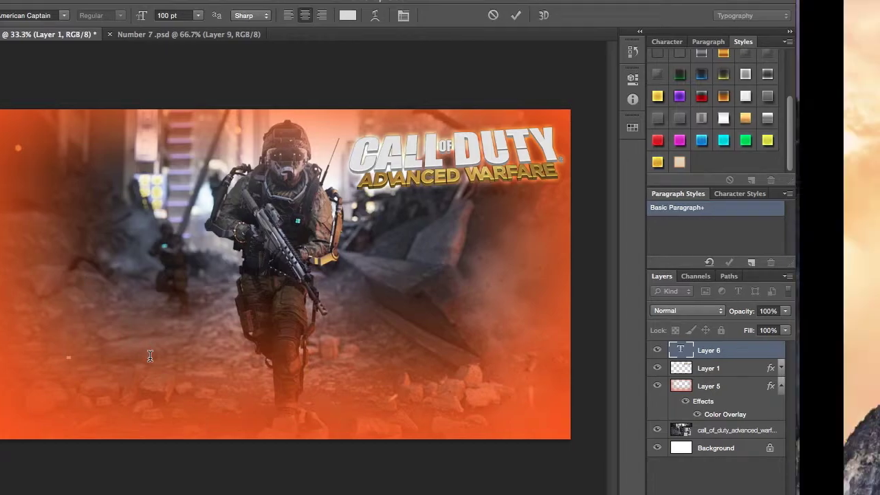
key("ctrl+Left")
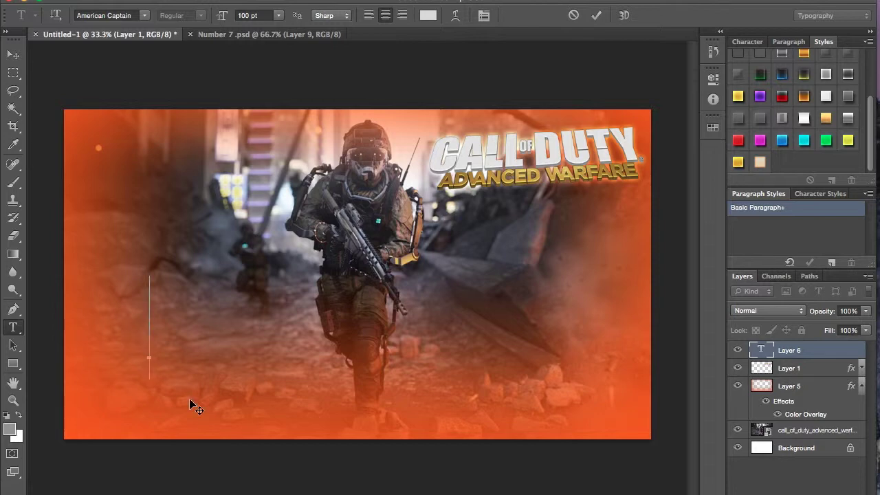
type("TRICK")
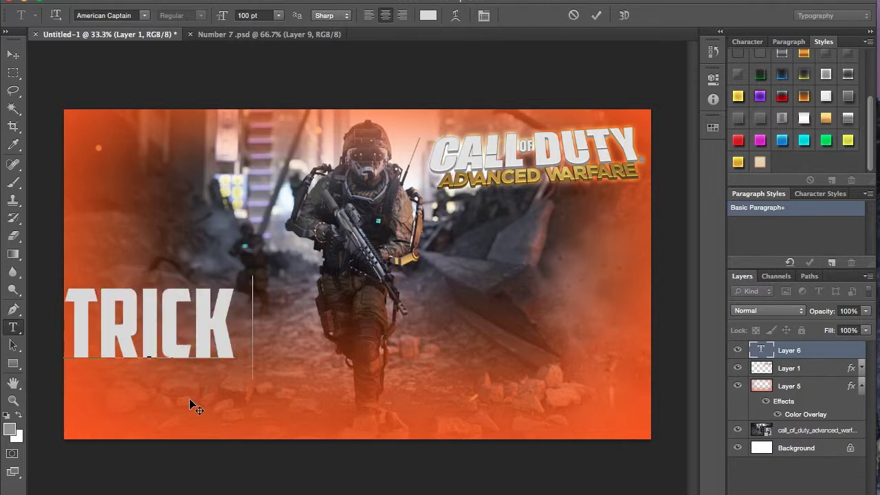
type("SHOTING")
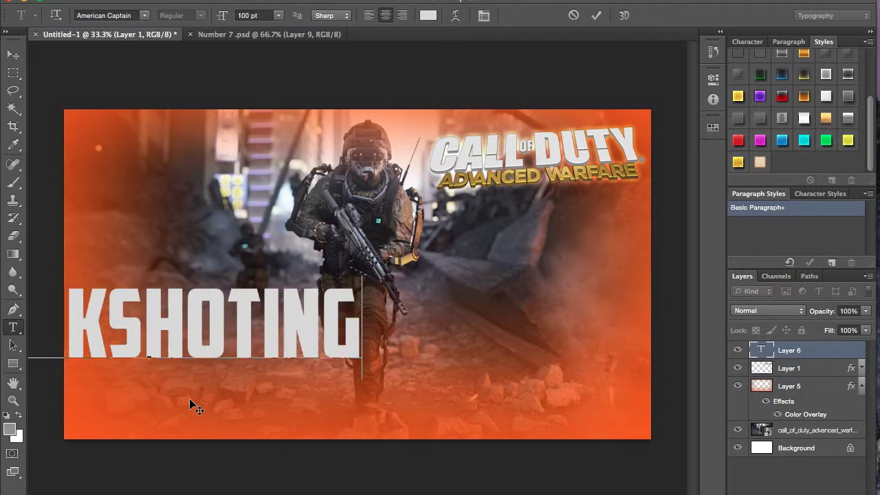
type("T")
key("BackSpace")
key("BackSpace")
type("T")
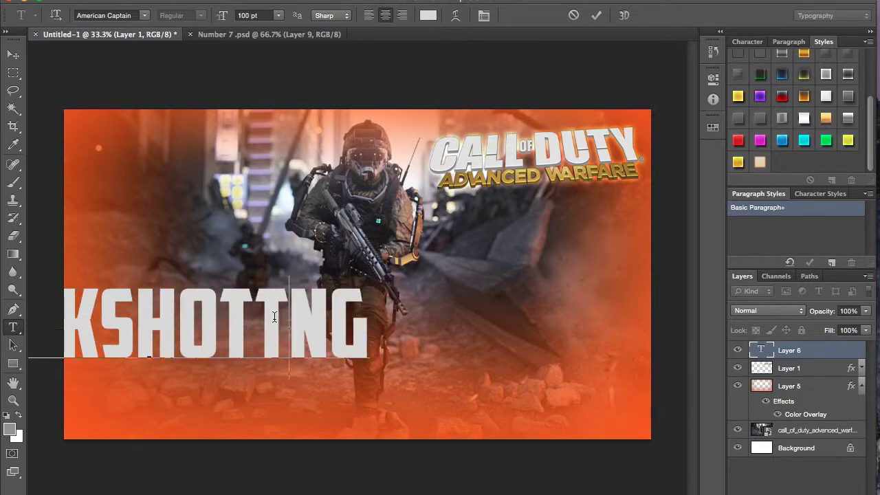
key("BackSpace")
type("IN")
key("BackSpace")
left_click_drag(406, 406, 475, 371)
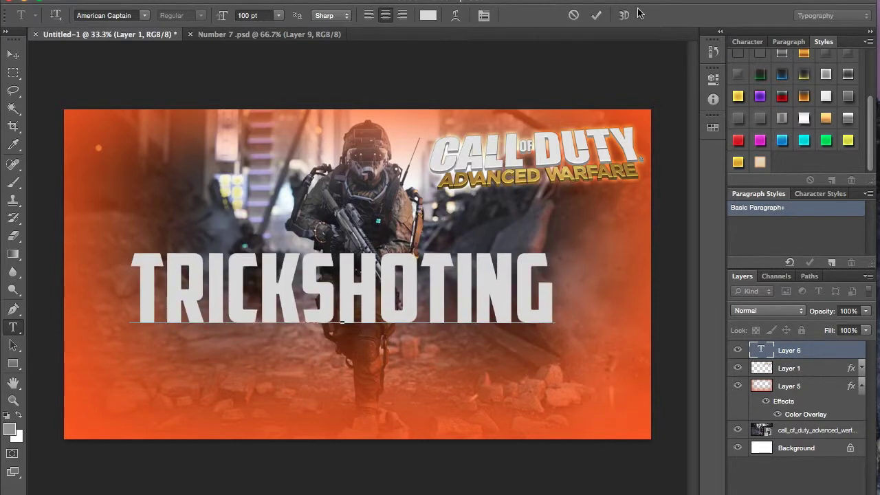
left_click(596, 15)
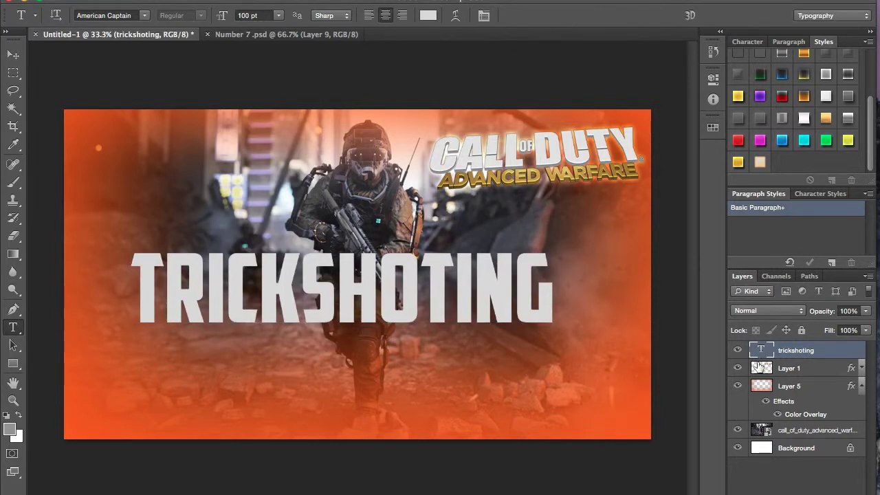
- Rasterize the TRICKSHOTING text layer
right_click(796, 352)
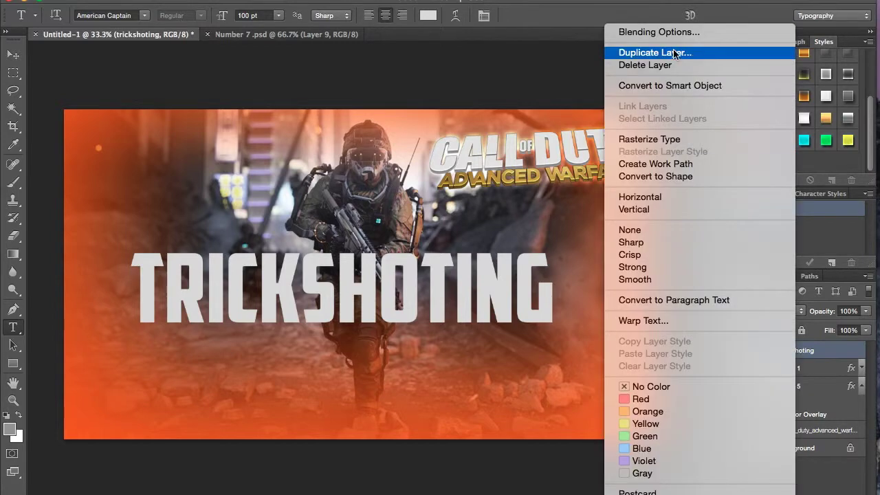
left_click(661, 138)
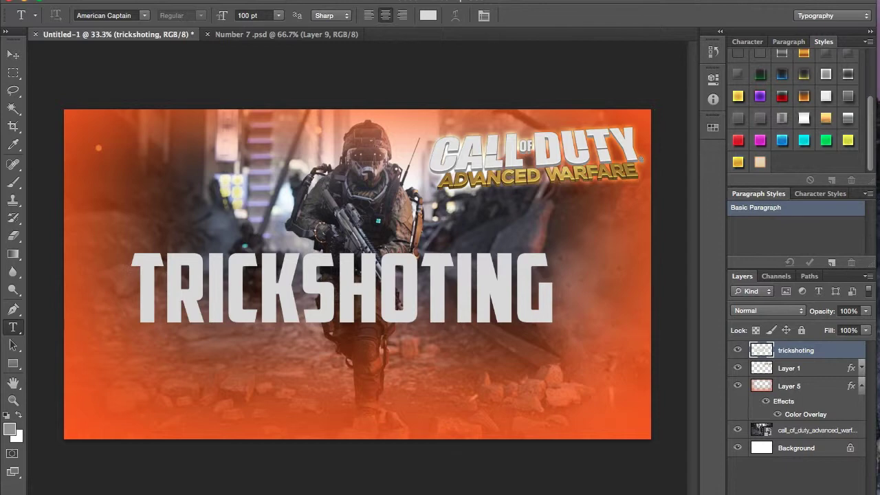
- Apply a perspective transform to the TRICKSHOTING layer, enlarging its left end to about 150% height, and shift the title slightly up
key("super+shift+slash")
type("pe")
key("Down")
key("Return")
left_click_drag(132, 324, 167, 275)
key("super+z")
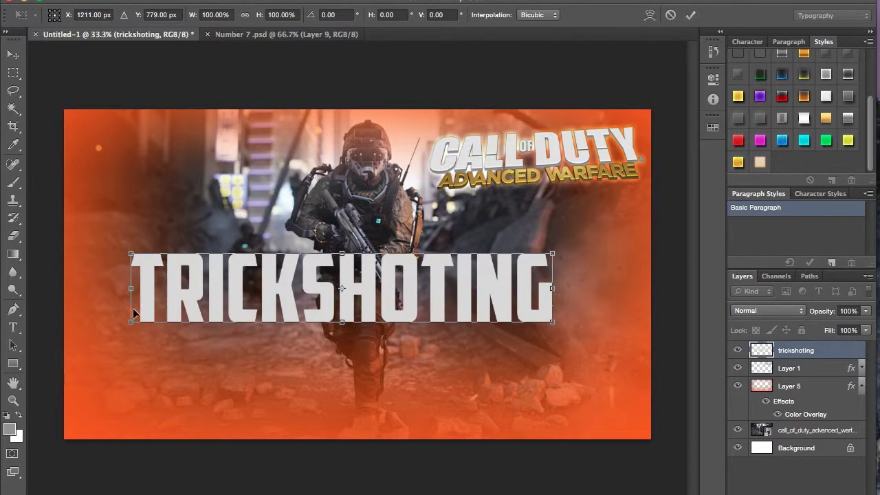
left_click_drag(130, 332, 121, 344)
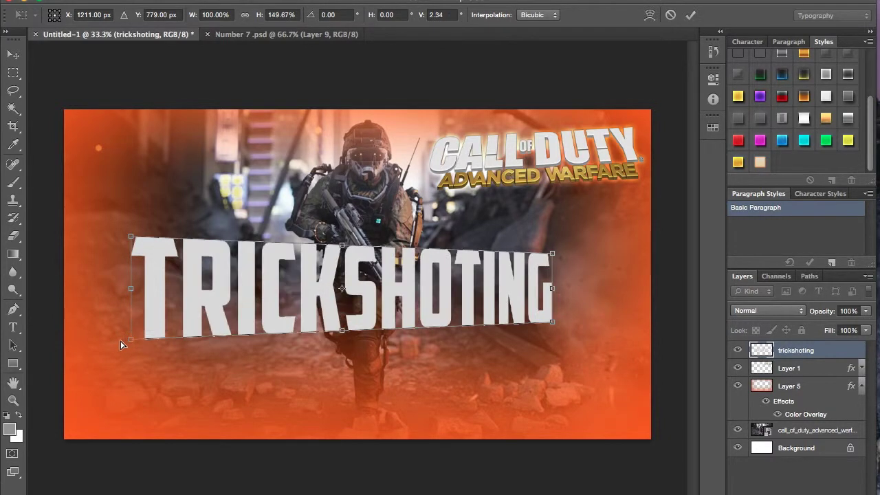
left_click_drag(234, 292, 230, 278)
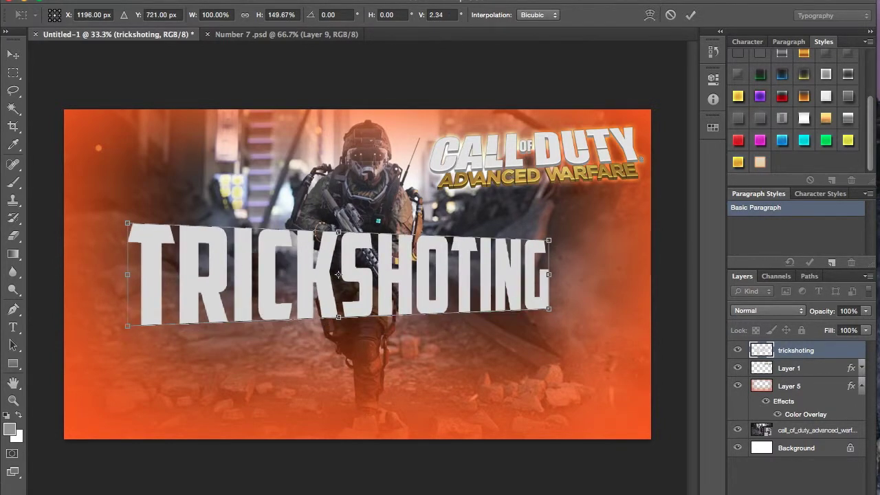
left_click(691, 15)
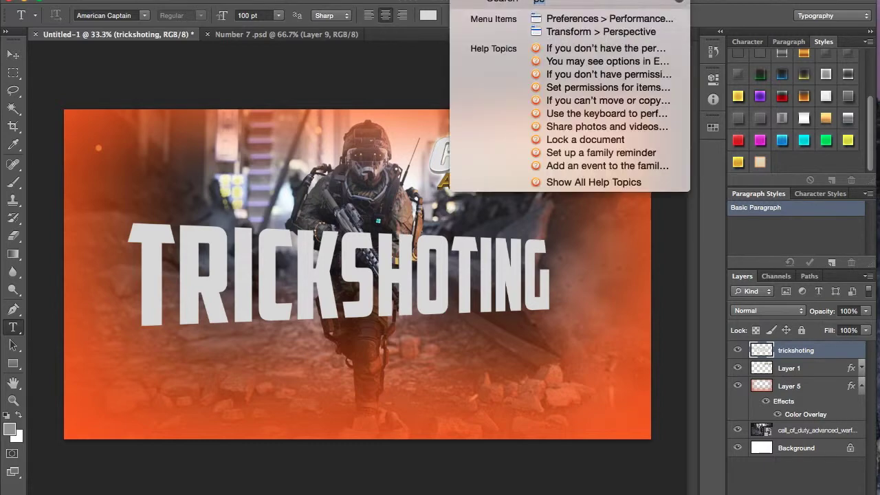
- Fine-tune the TRICKSHOTING title's perspective by enlarging its left end to about 103% height
key("super+t")
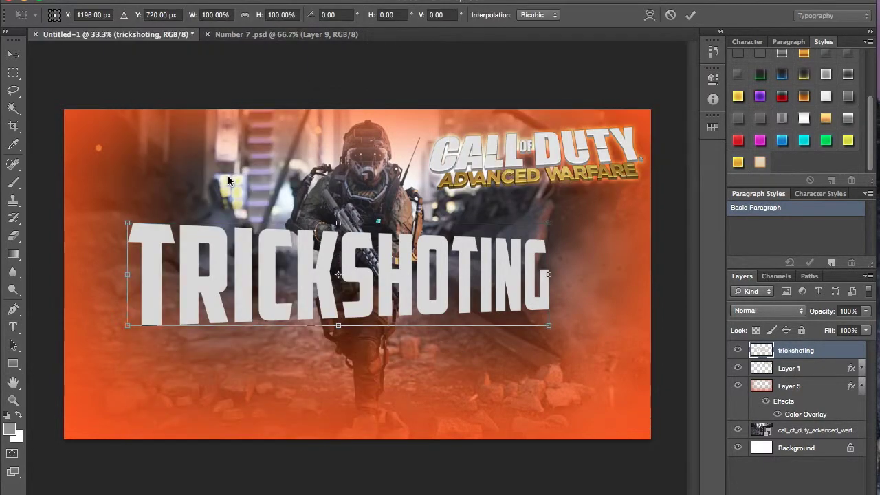
mouse_move(125, 229)
left_mouse_down()
mouse_move(130, 218)
mouse_move(129, 225)
left_mouse_up()
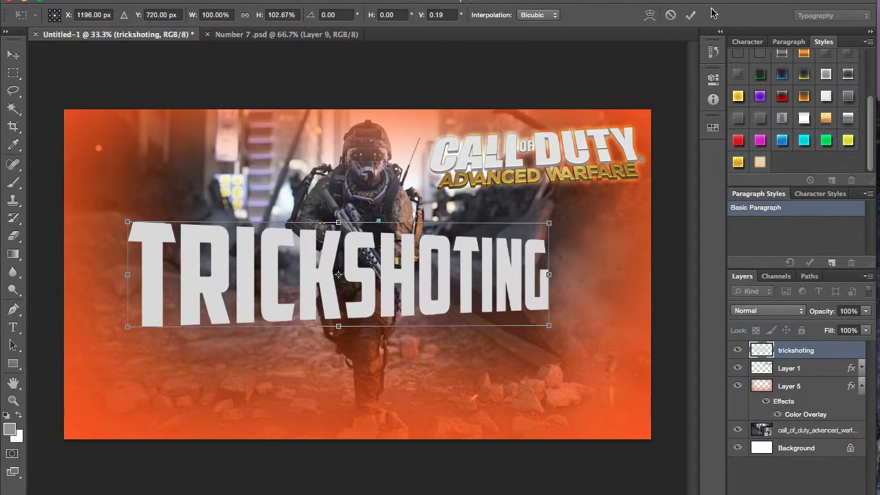
left_click(689, 14)
- Rotate the TRICKSHOTING title about 3.2 degrees counterclockwise
key("v")
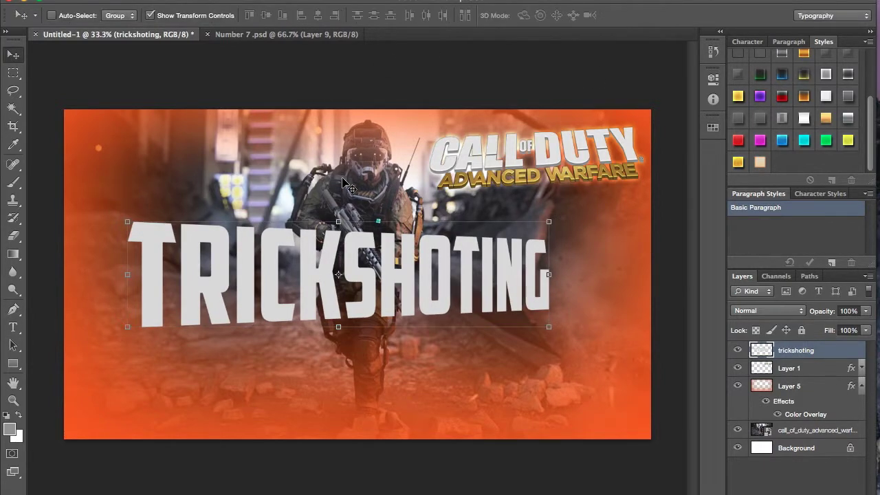
left_click_drag(333, 211, 328, 211)
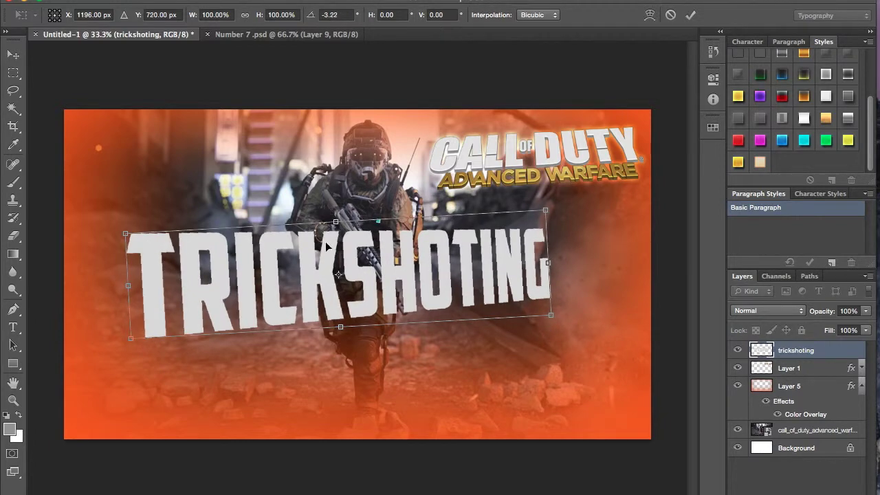
left_click(691, 16)
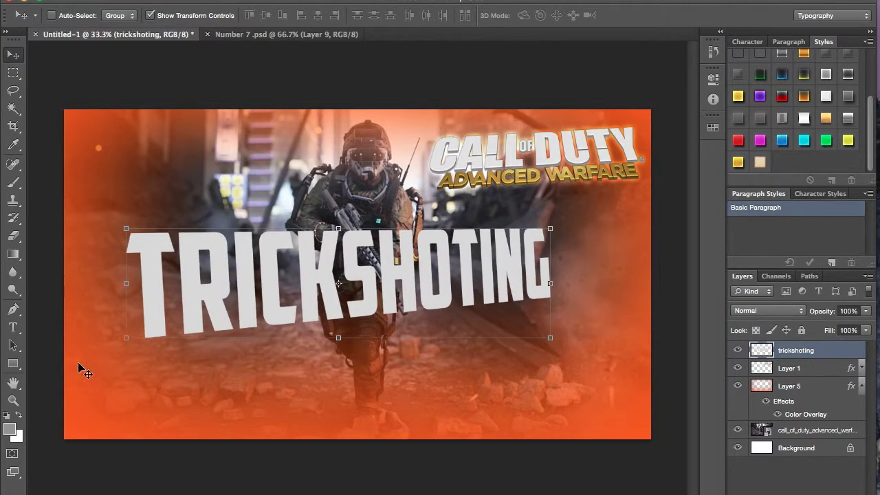
- Add the text !!?? in 100 pt American Captain below the TRICKSHOTING title
left_click(15, 328)
left_click(413, 416)
type("!!??")
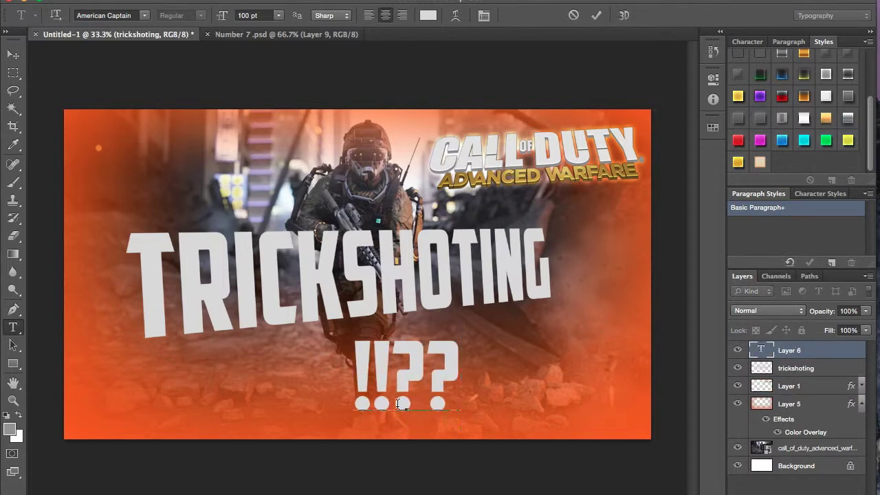
key("super+a")
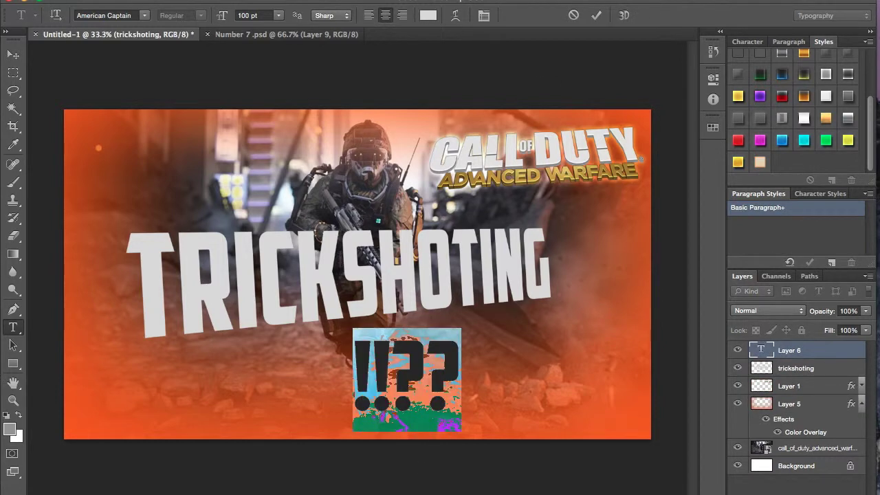
left_click(596, 15)
- Rotate the !!?? text about 8.1 degrees counterclockwise and move it under the middle of the TRICKSHOTING title
left_click(13, 54)
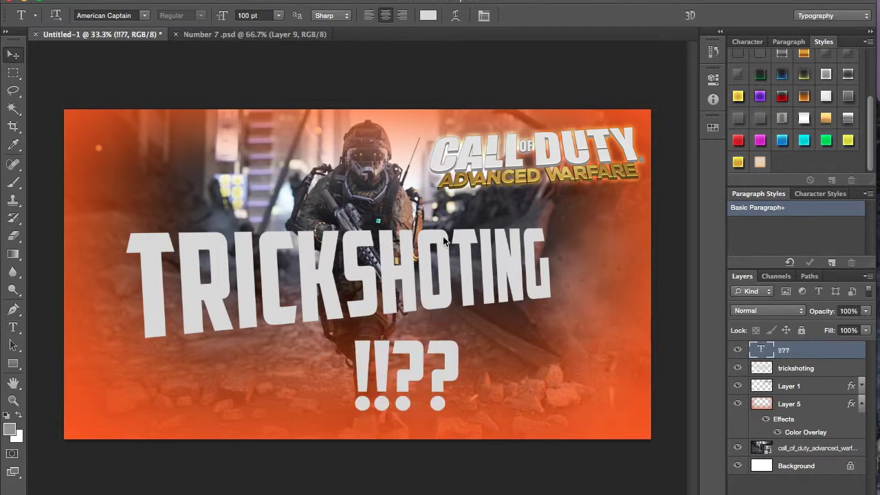
left_click_drag(406, 341, 401, 321)
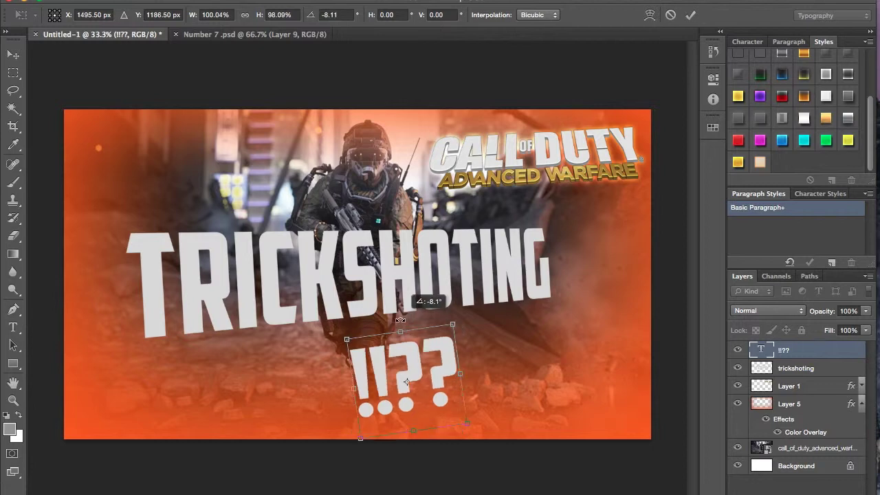
left_click_drag(402, 378, 367, 374)
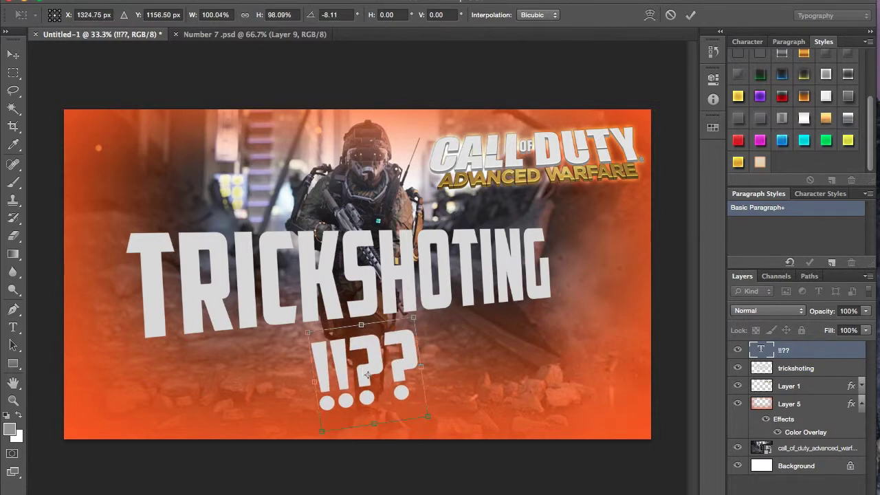
left_click(690, 15)
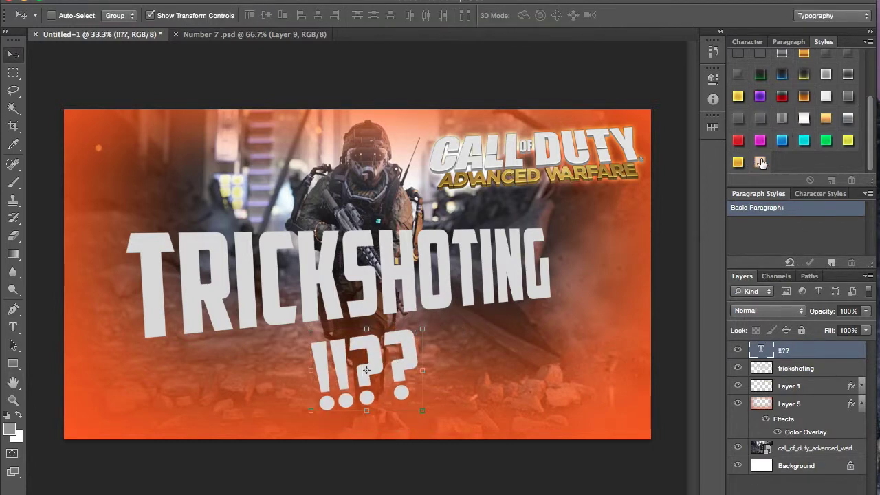
- Apply the yellow-gold gradient layer style with bevel and drop shadow to both the !!?? and trickshoting layers
left_click(737, 162)
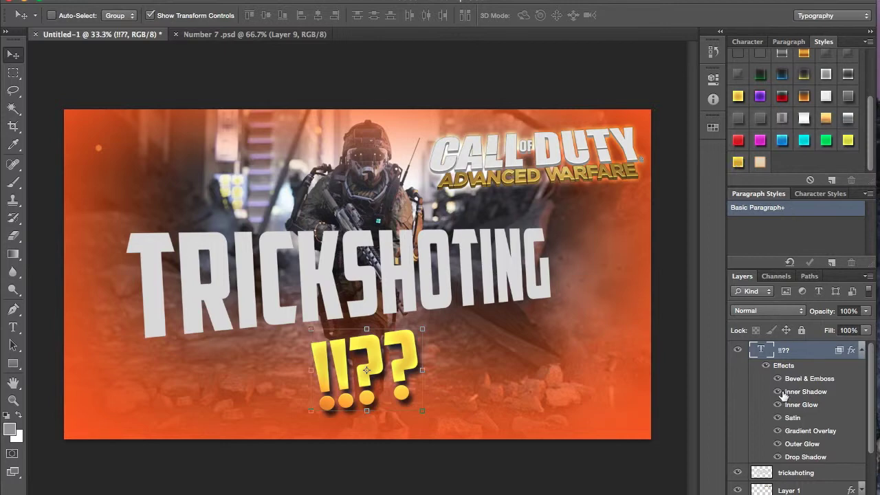
left_click(791, 472)
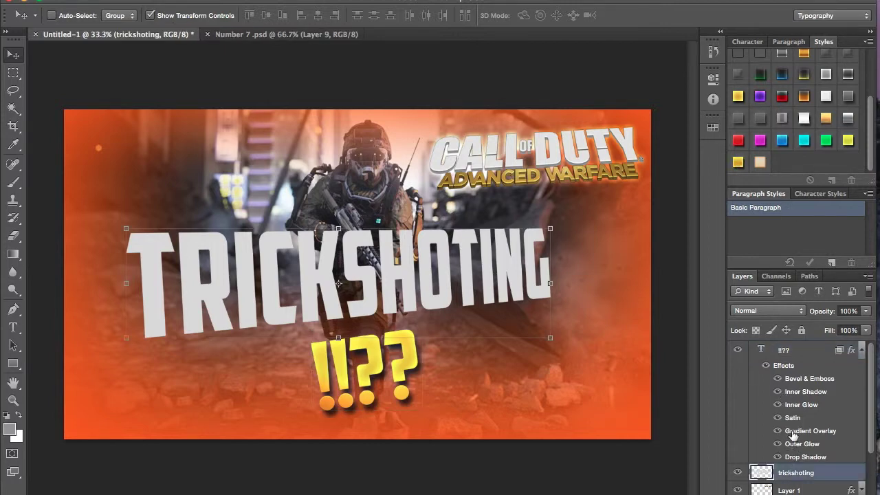
left_click(737, 162)
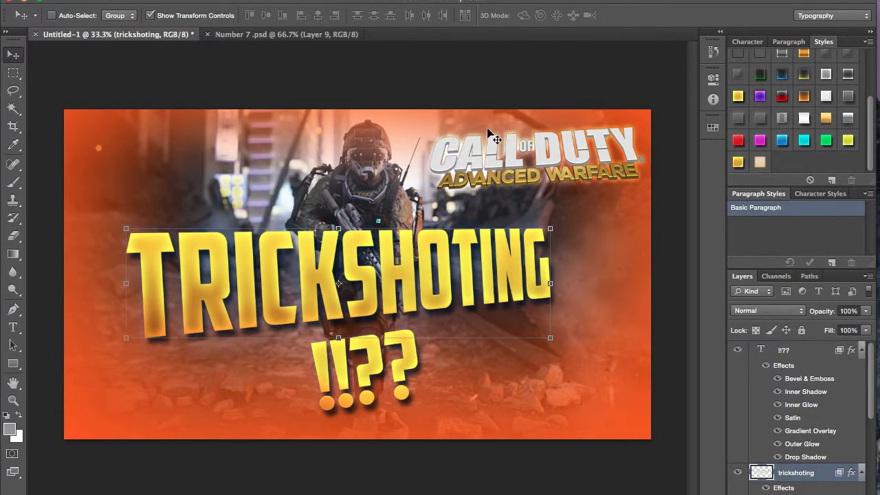
left_click(13, 327)
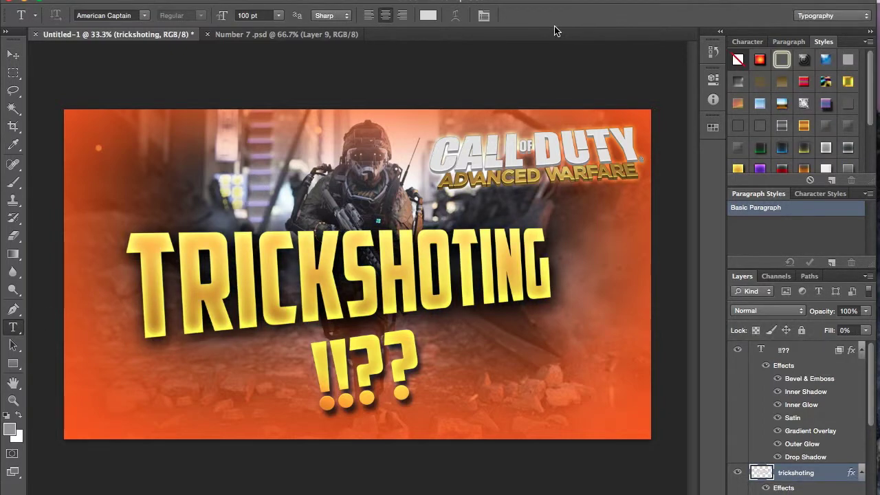